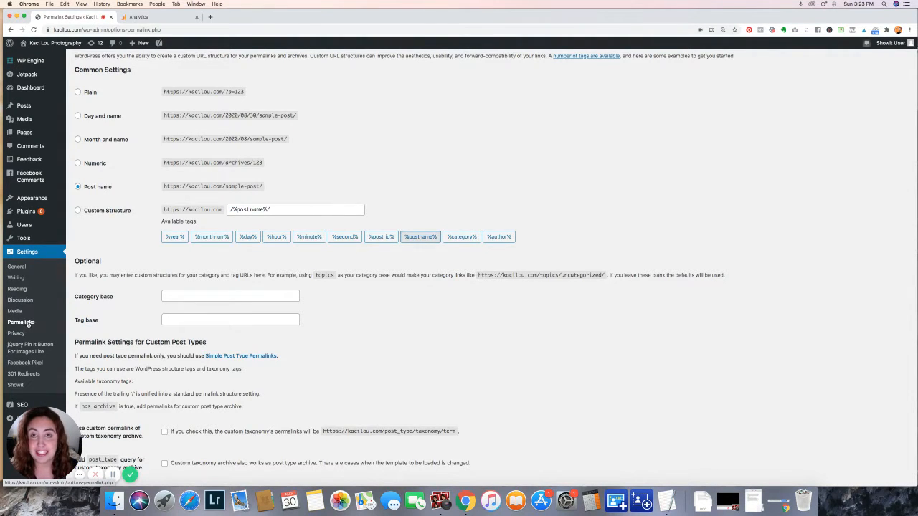
Step: Examine the example URLs of the Plain and Post name permalink structures, including the domain and sample-post parts
scroll(170, 144, up, 2)
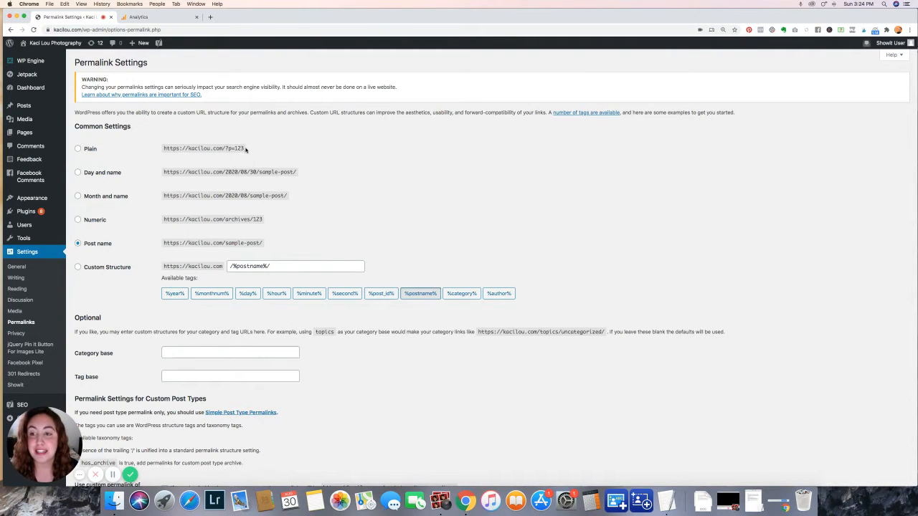
drag(245, 148, 160, 150)
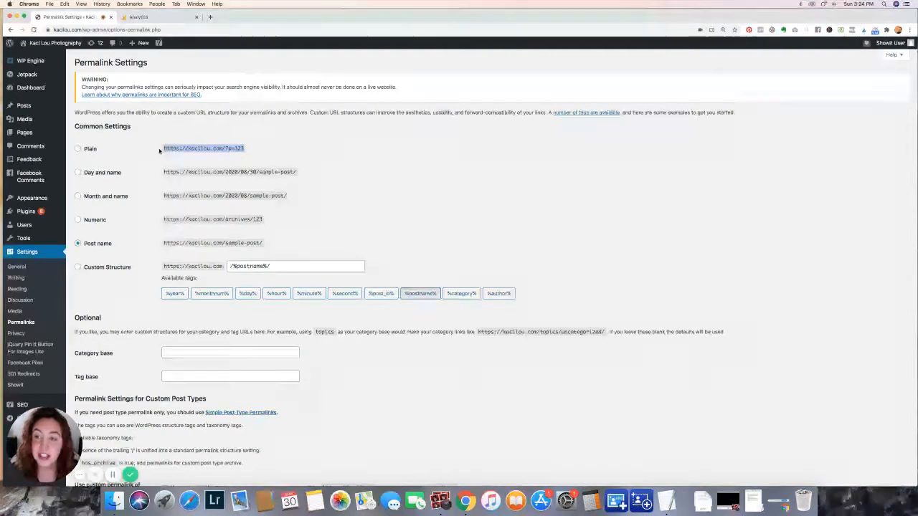
click(246, 150)
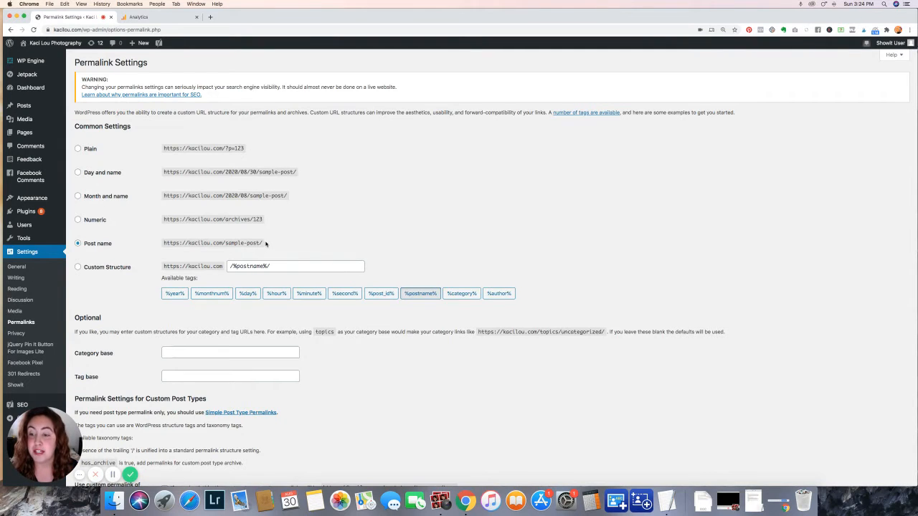
drag(266, 243, 172, 243)
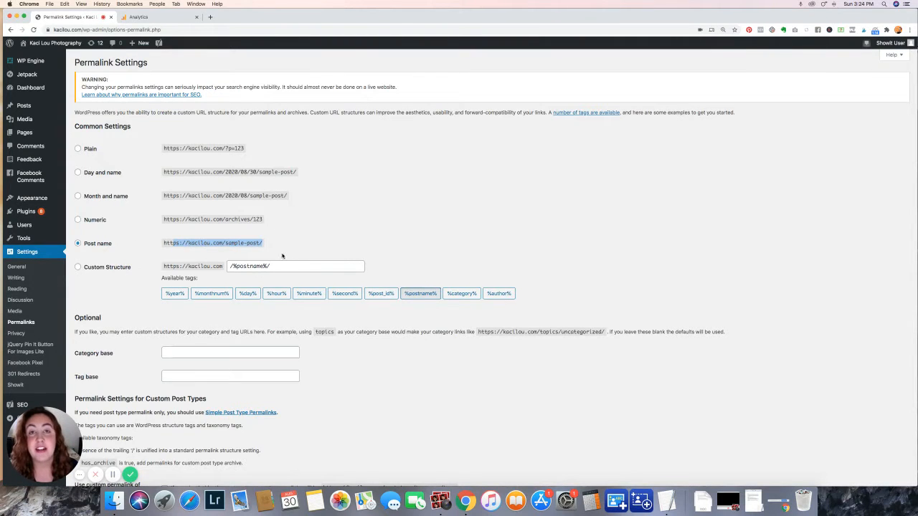
drag(263, 243, 223, 244)
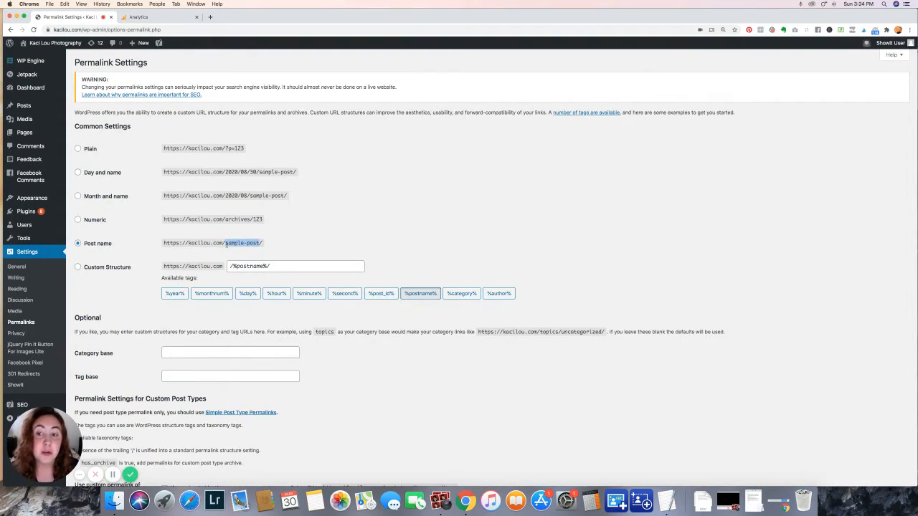
drag(262, 244, 225, 245)
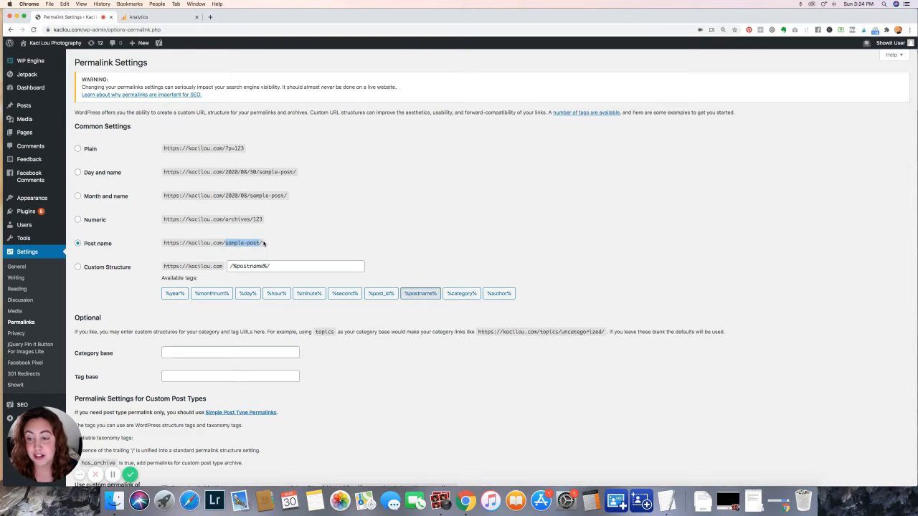
click(262, 246)
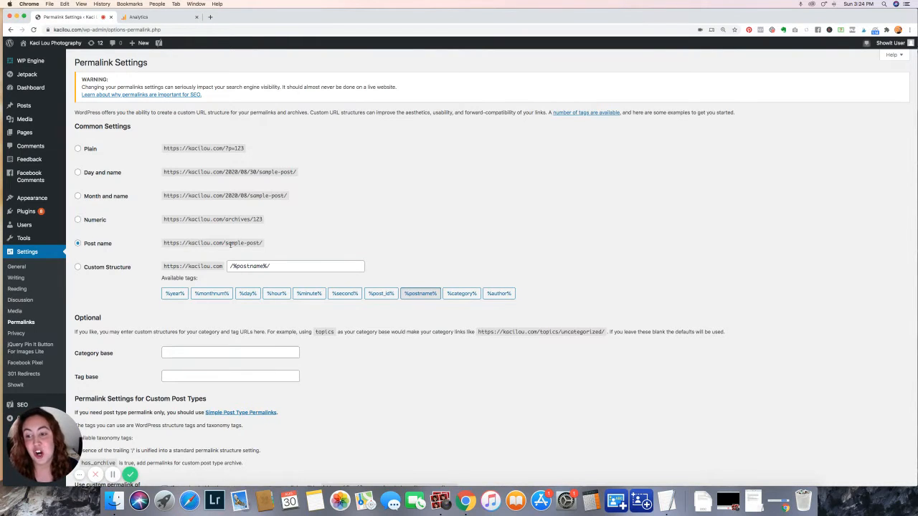
drag(163, 243, 226, 243)
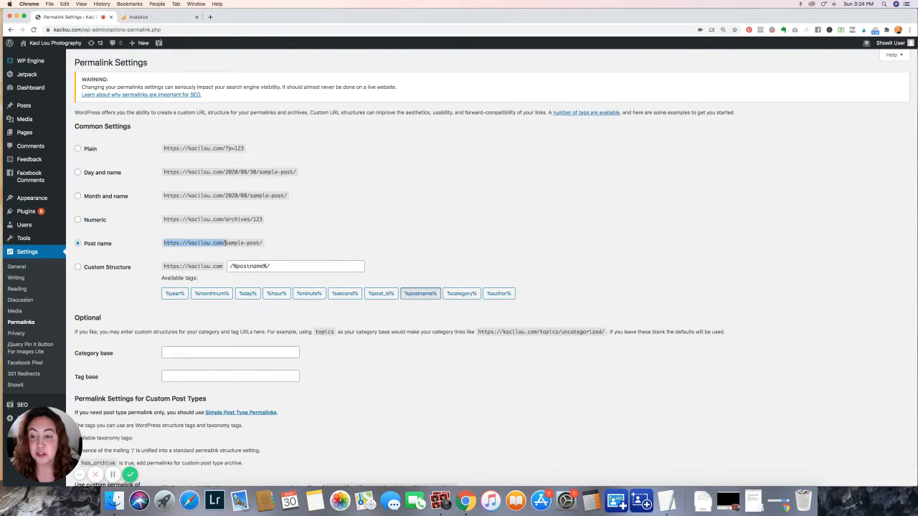
click(258, 242)
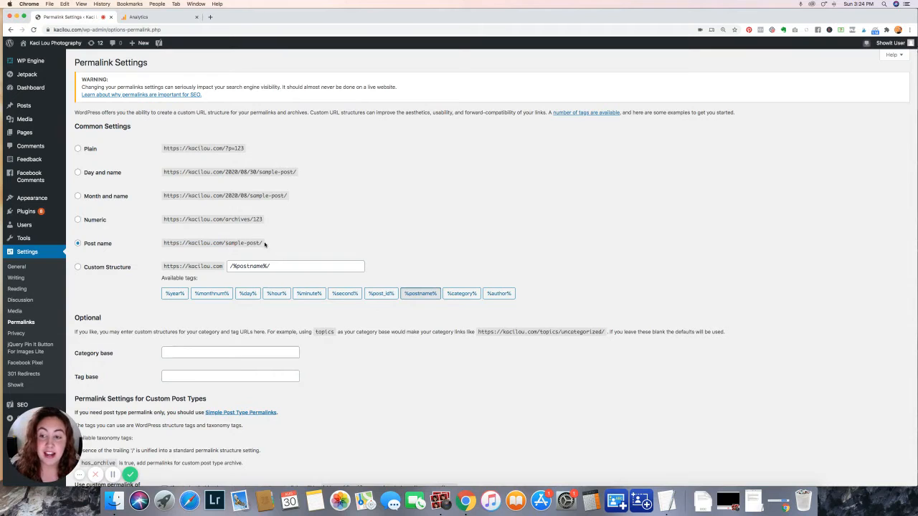
drag(262, 244, 162, 245)
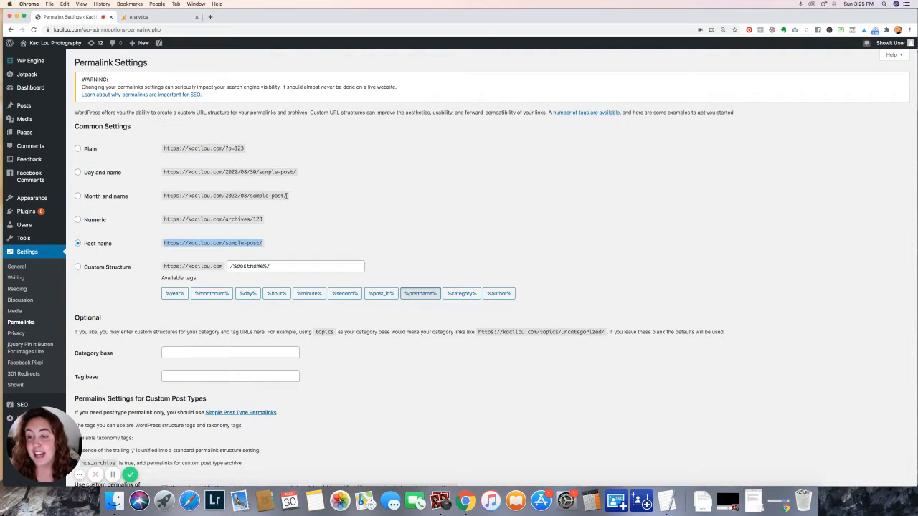
Step: Compare the Month and name example URL, with its date portion, against the Post name example URL
drag(287, 195, 164, 196)
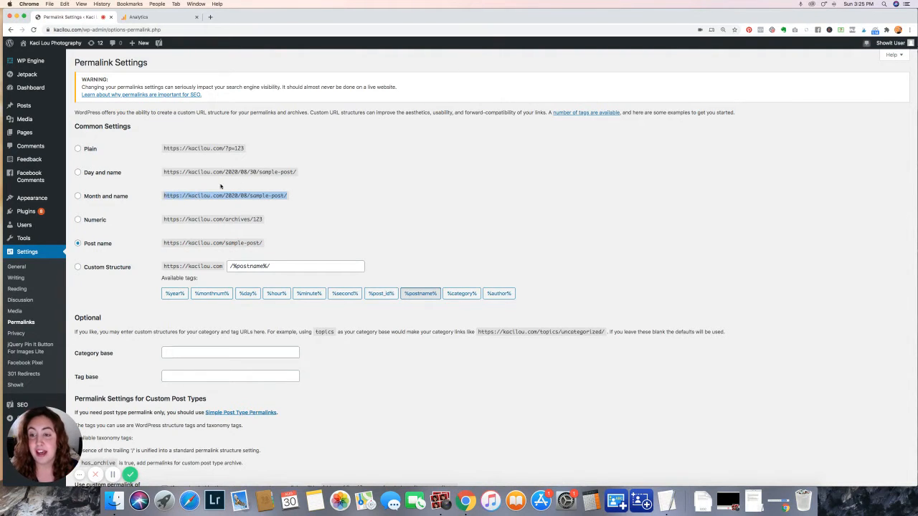
click(257, 195)
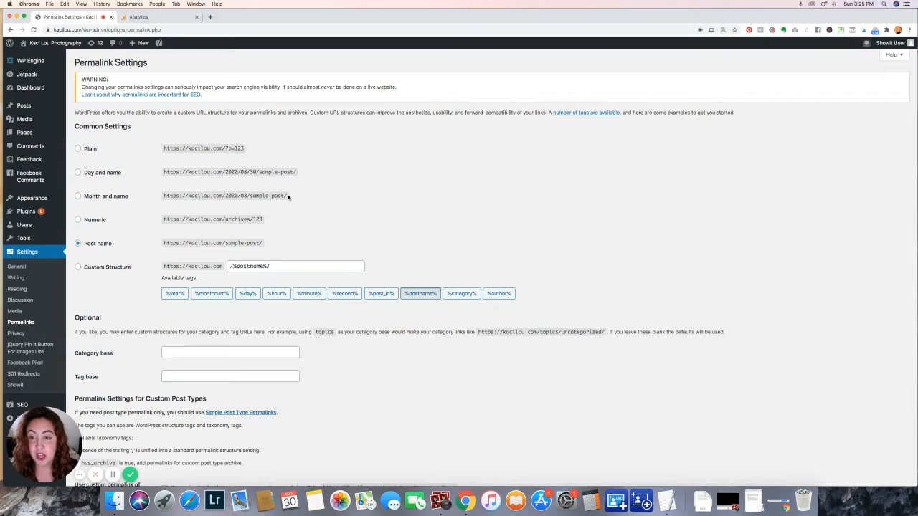
drag(287, 195, 248, 195)
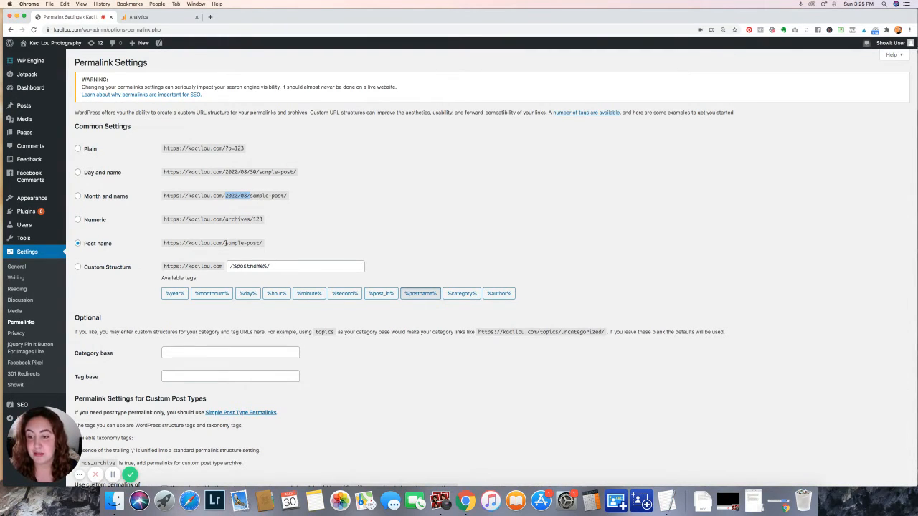
drag(226, 243, 263, 243)
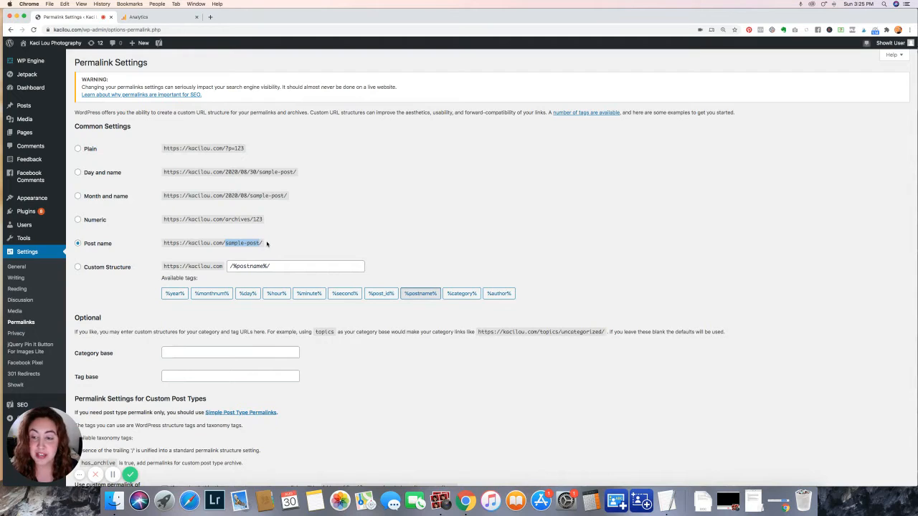
click(262, 244)
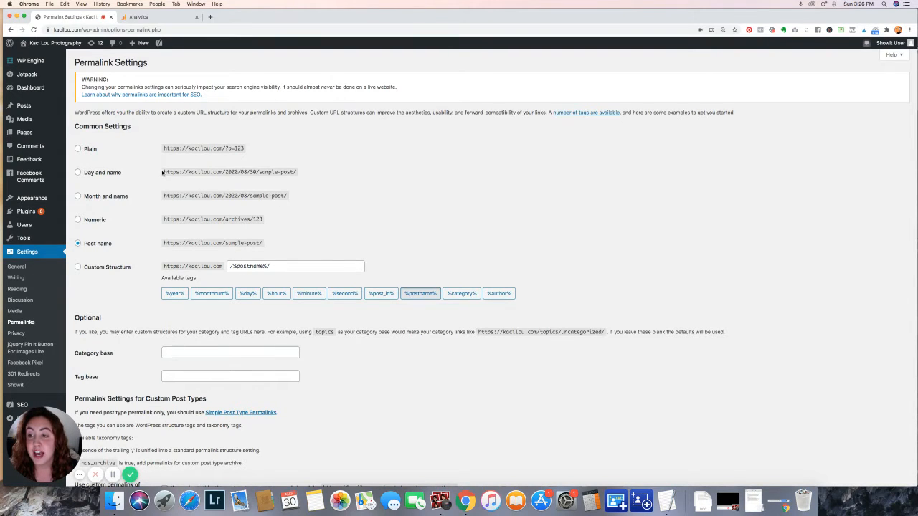
drag(164, 195, 293, 197)
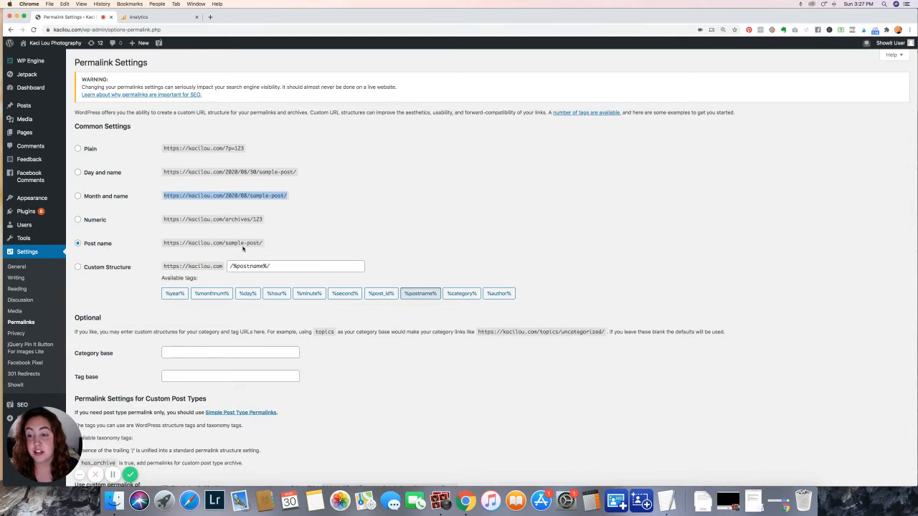
drag(261, 243, 159, 247)
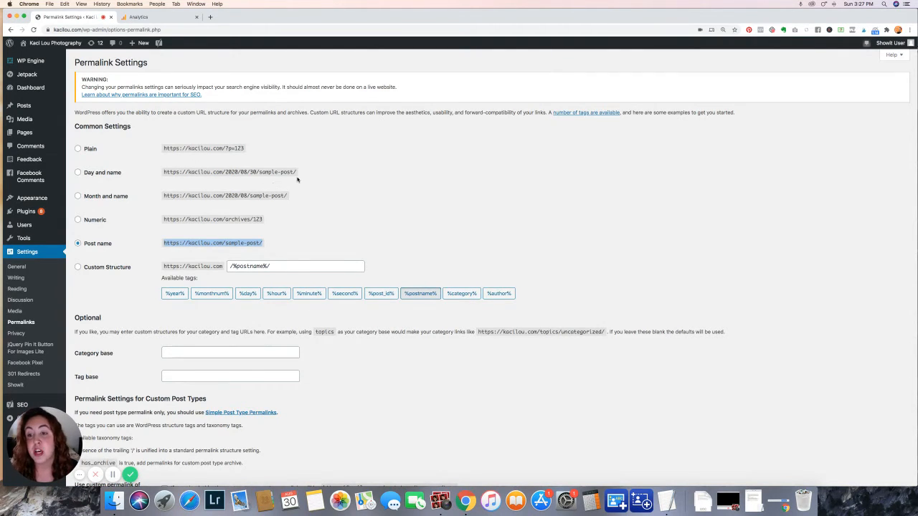
scroll(295, 172, down, 1)
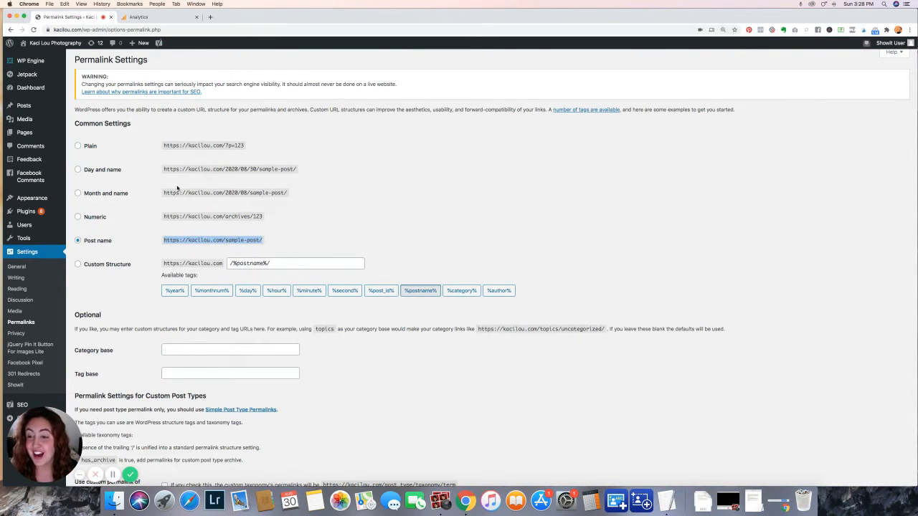
Step: Switch to the Google Analytics Landing Pages report and inspect the undated /21-questions-to-ask-your-wedding-photographer/ entry
click(161, 19)
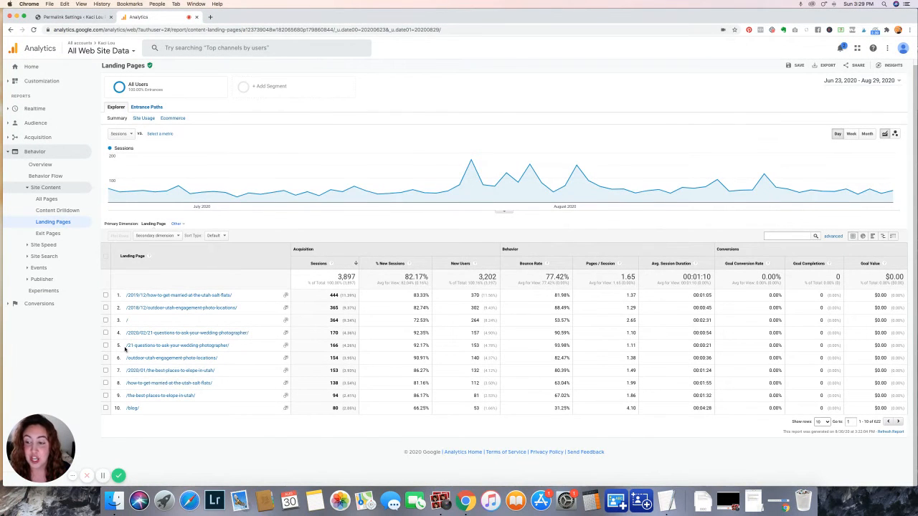
drag(126, 349, 230, 347)
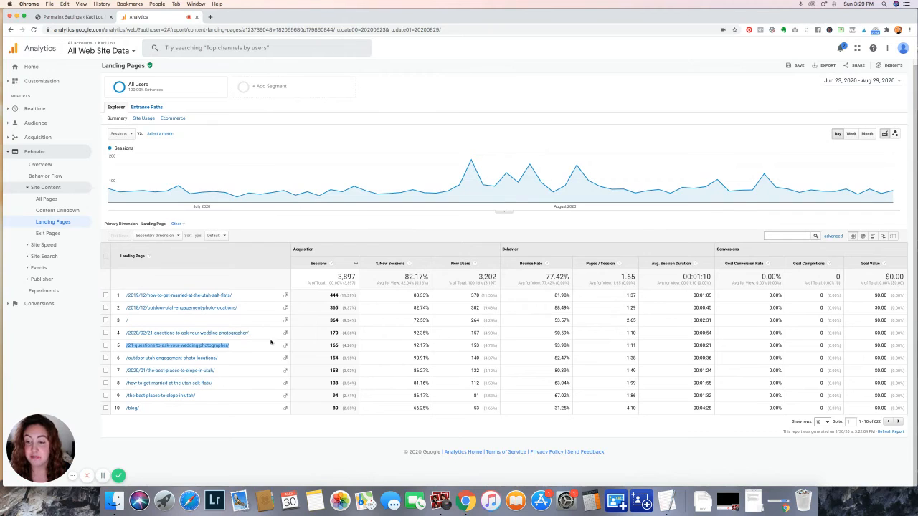
click(260, 357)
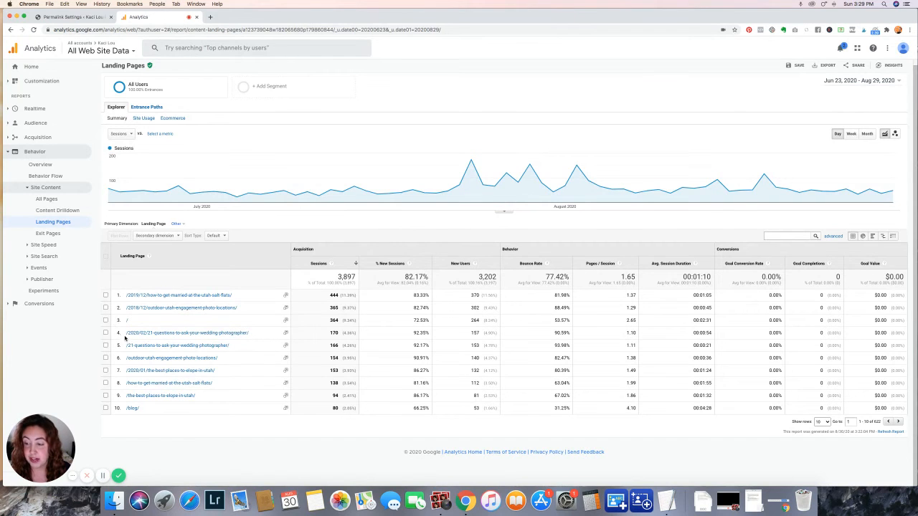
Step: Copy the dated path /2020/02/21-questions-to-ask-your-wedding-photographer/ from the report and open it after kacilou.com/ in a new browser tab
drag(125, 335, 256, 335)
key(super+c)
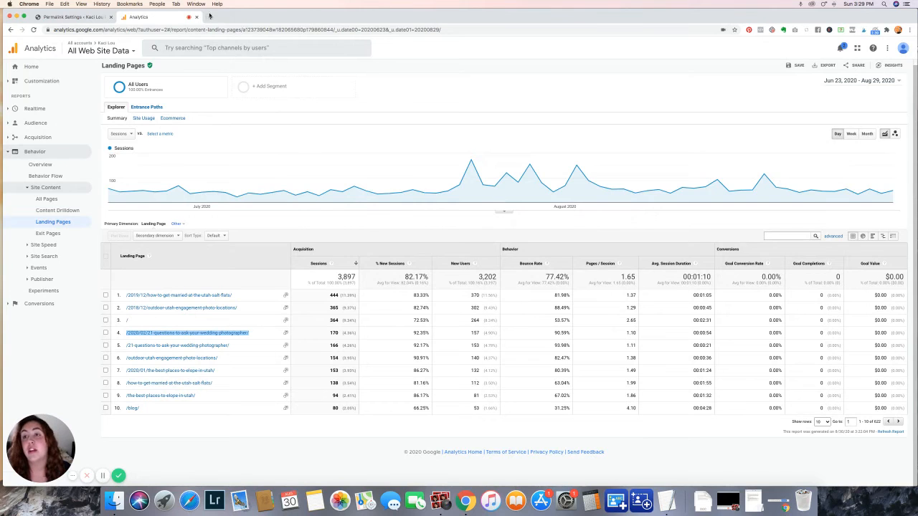
click(210, 17)
click(204, 30)
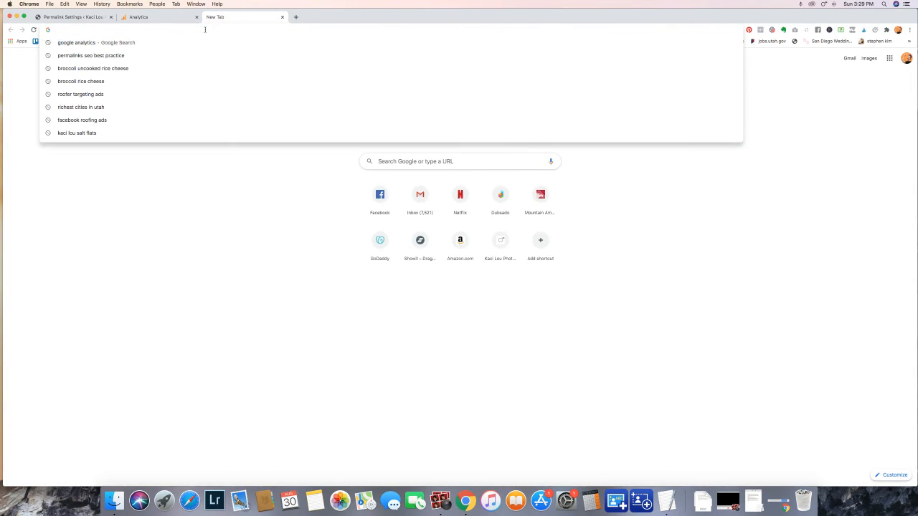
text(kacilou.com/)
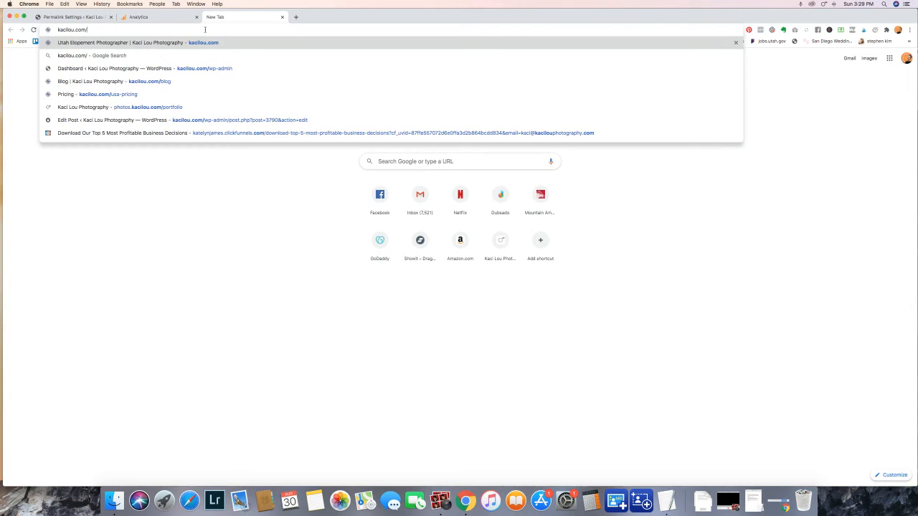
key(super+v)
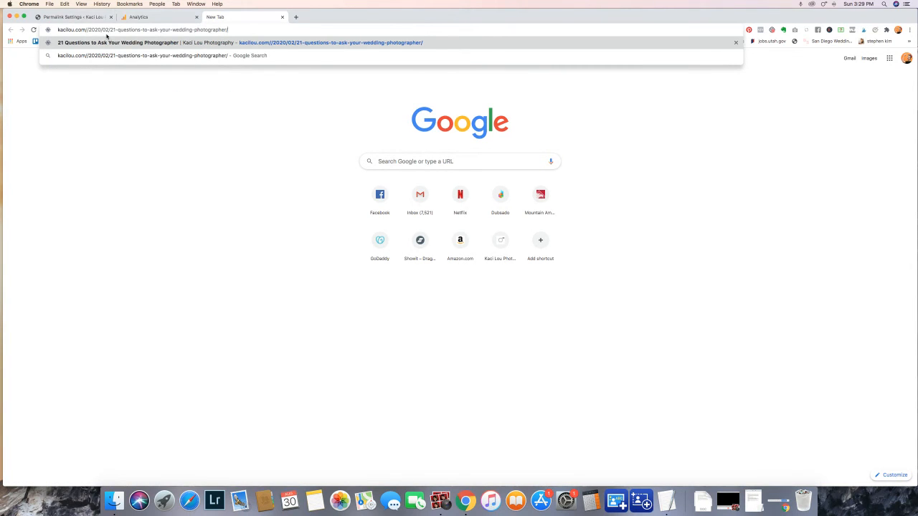
key(Return)
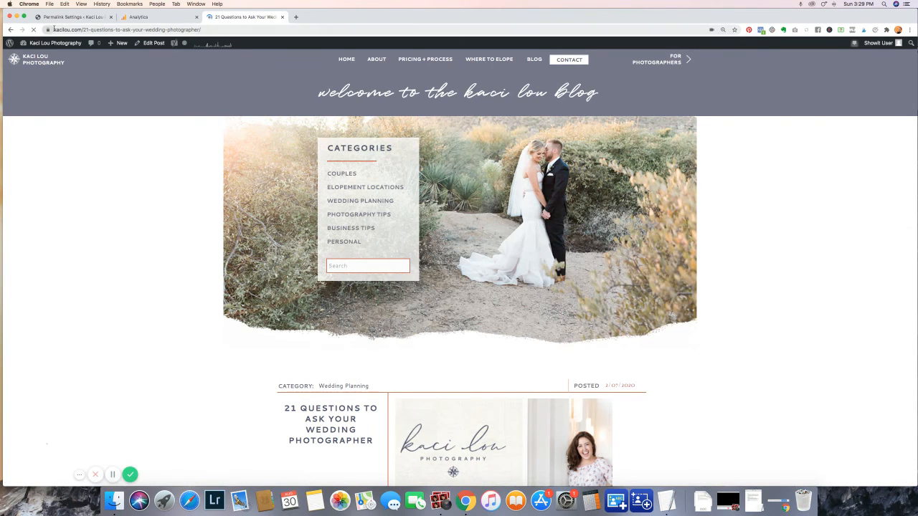
Step: Check the loaded blog post's web address and skim its content to verify where the dated link leads
drag(53, 29, 222, 27)
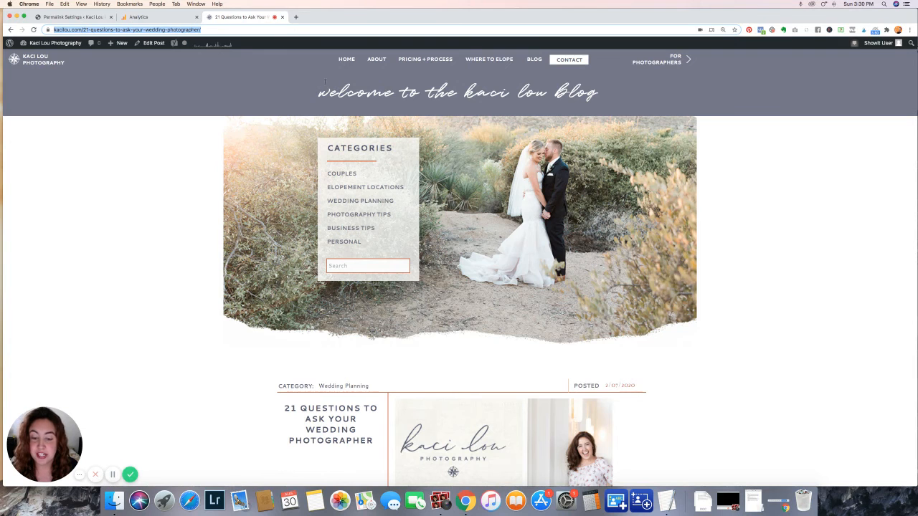
scroll(548, 113, down, 10)
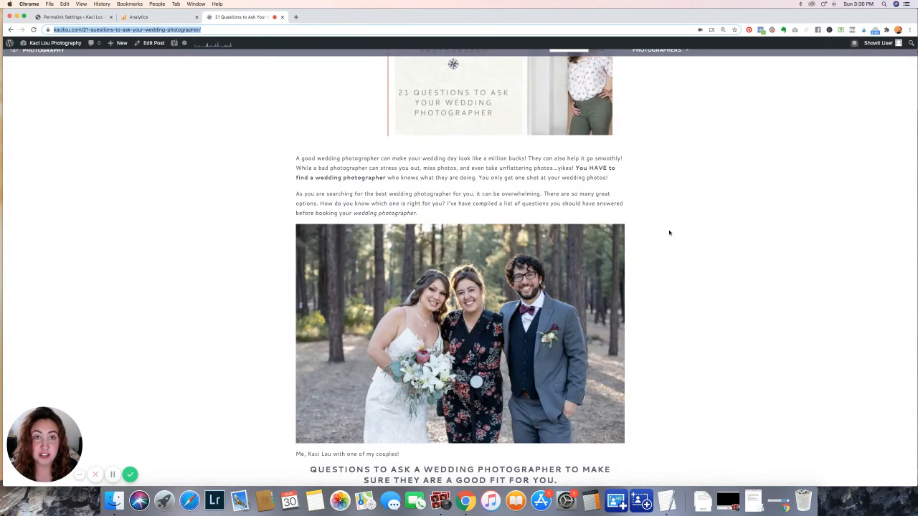
scroll(669, 231, down, 4)
scroll(669, 231, down, 3)
scroll(669, 232, down, 10)
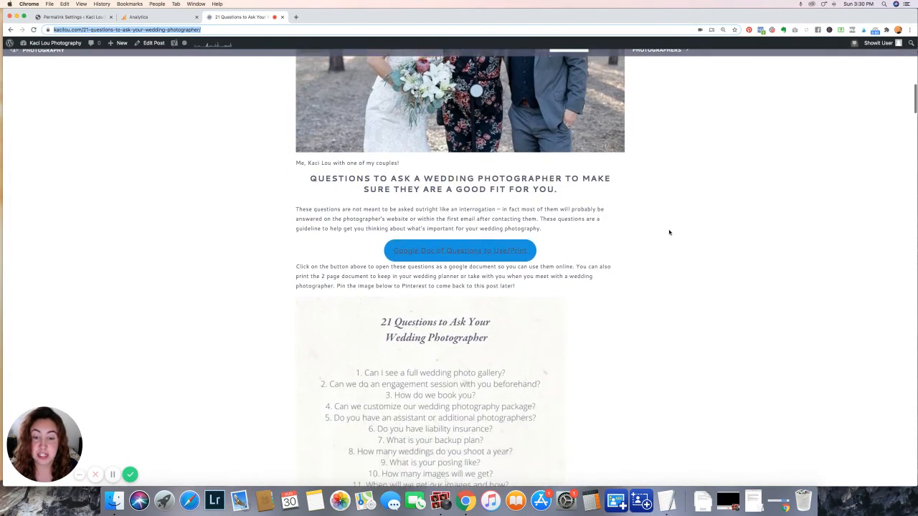
scroll(669, 231, down, 18)
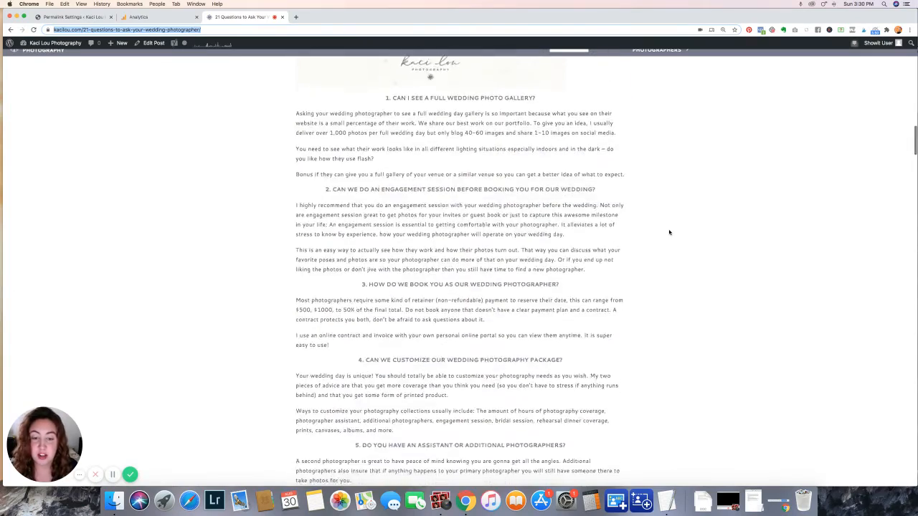
scroll(669, 231, up, 20)
scroll(627, 163, up, 3)
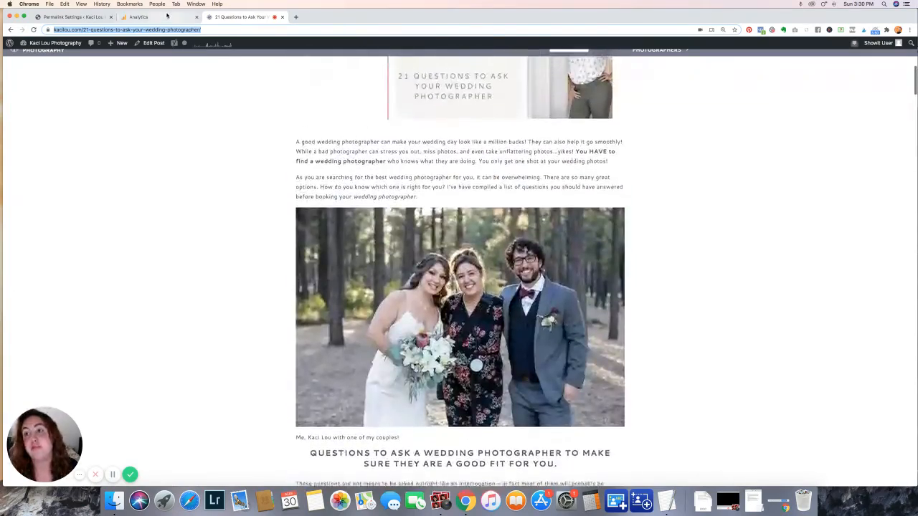
Step: Compare the sessions of the dated and undated 21-questions landing pages in Google Analytics, and return to the WordPress Permalink Settings
click(168, 18)
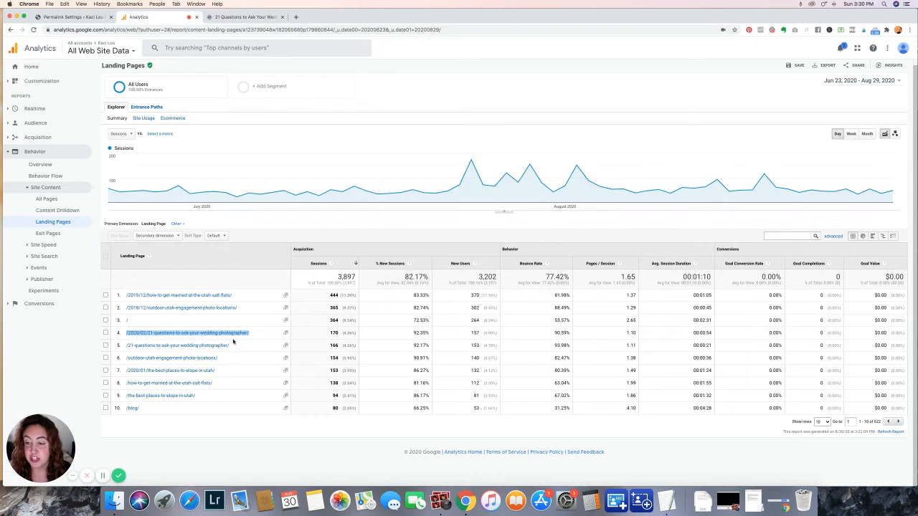
click(257, 337)
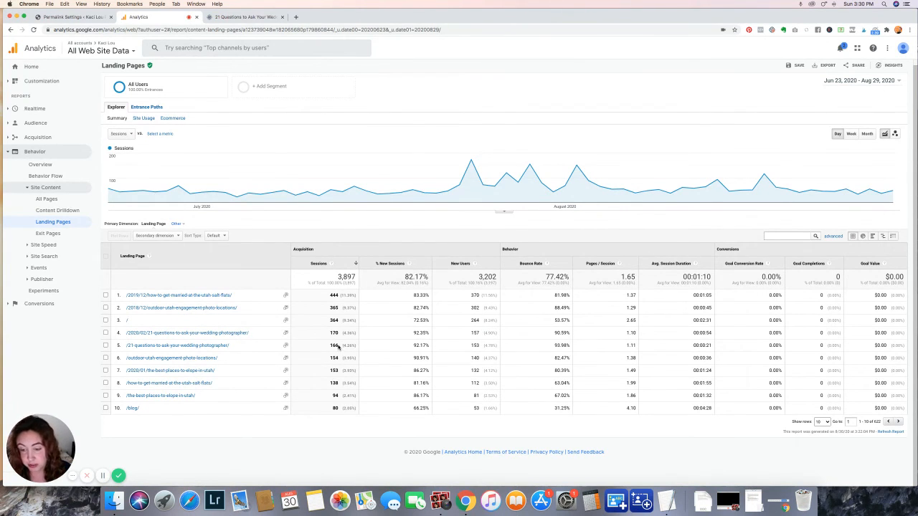
drag(339, 346, 301, 339)
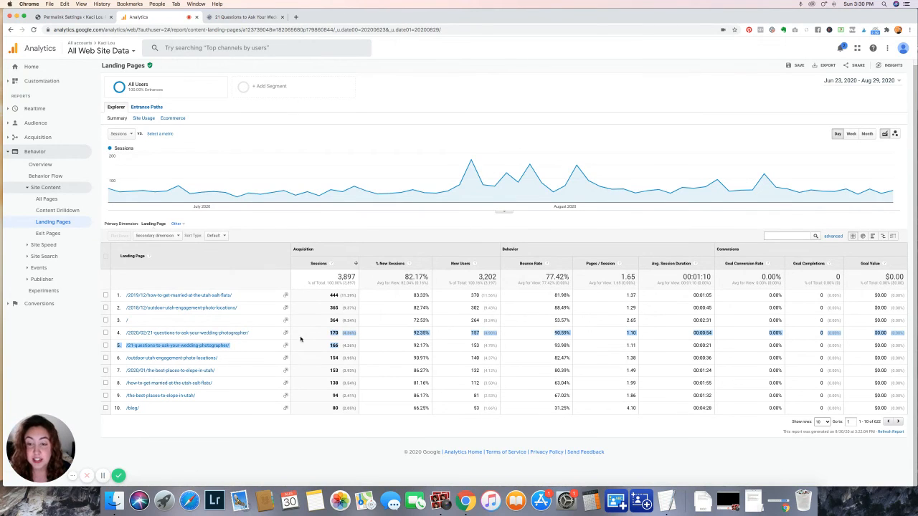
click(301, 337)
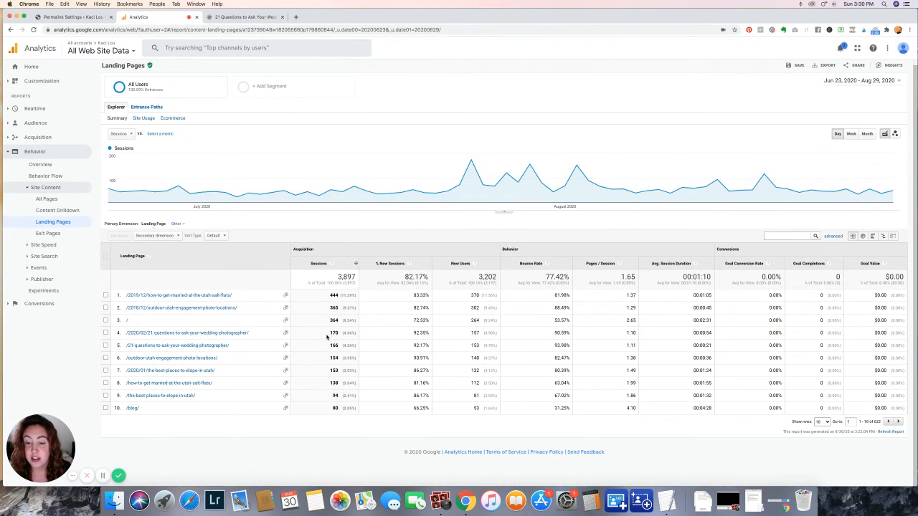
mouse_move(330, 333)
mouse_down()
mouse_move(341, 336)
mouse_move(328, 347)
mouse_up()
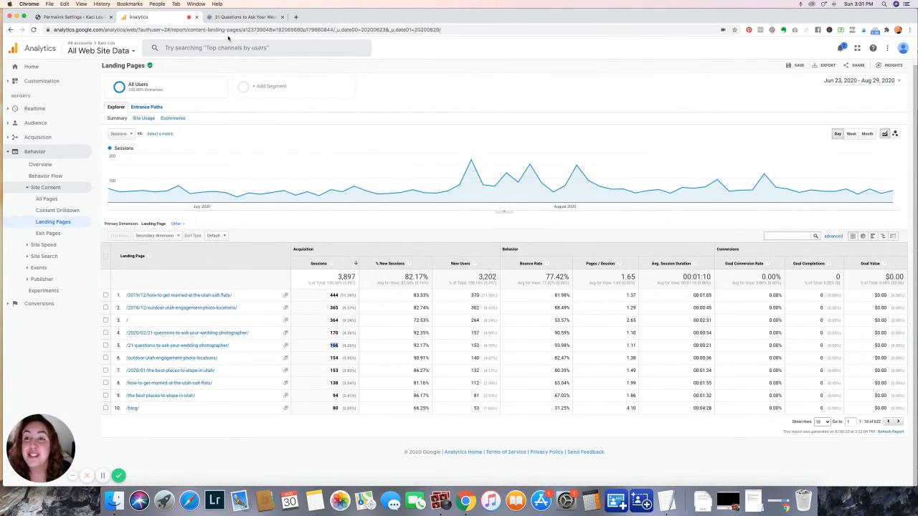
click(95, 18)
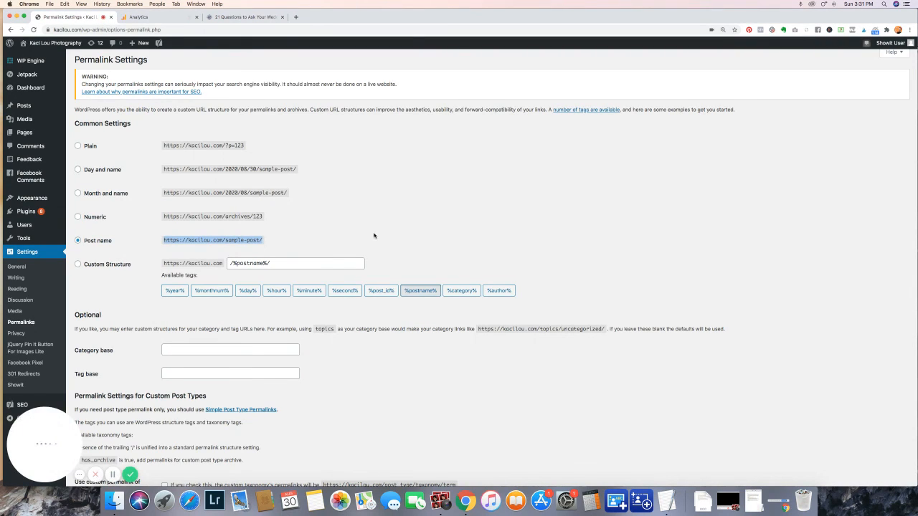